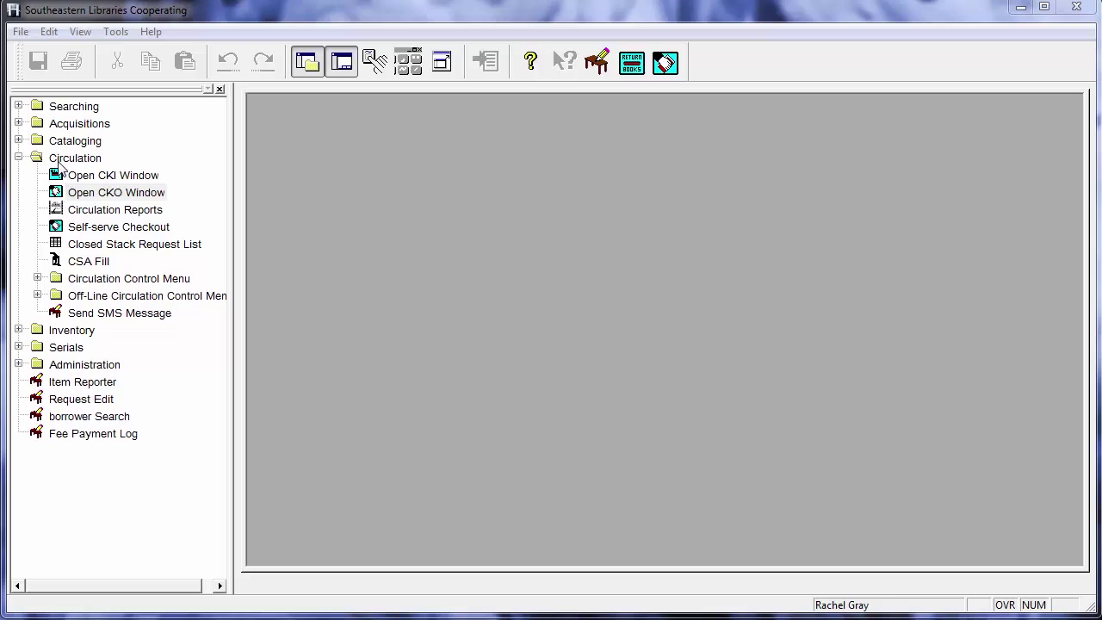
Step: Collapse and re-expand the Circulation group, then launch the Open CKO Window checkout screen
left_click(19, 158)
left_click(18, 158)
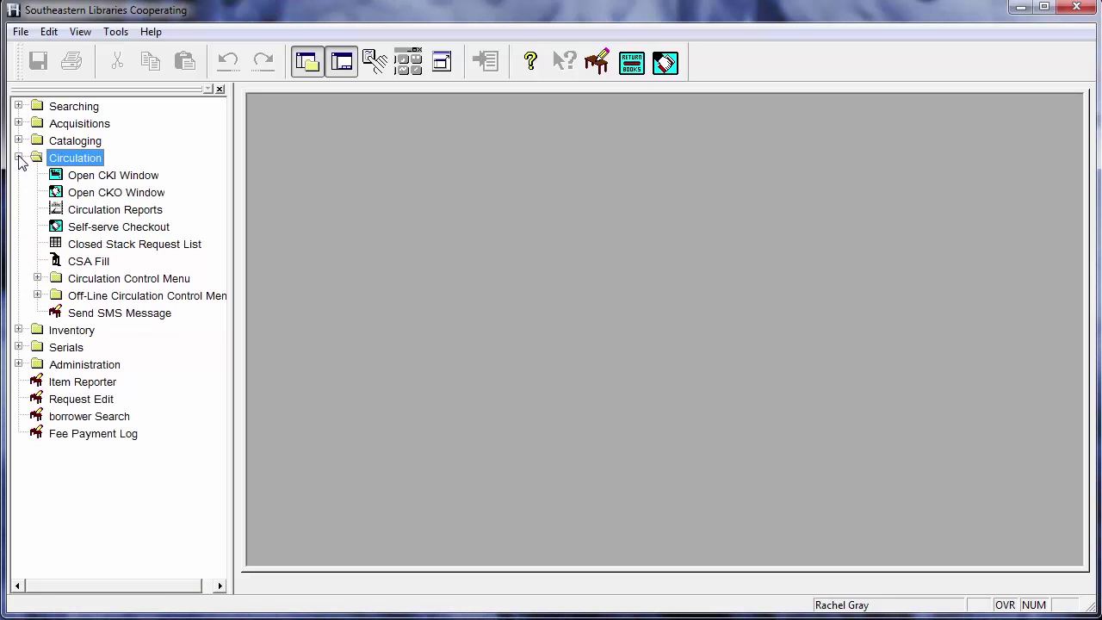
double_click(105, 195)
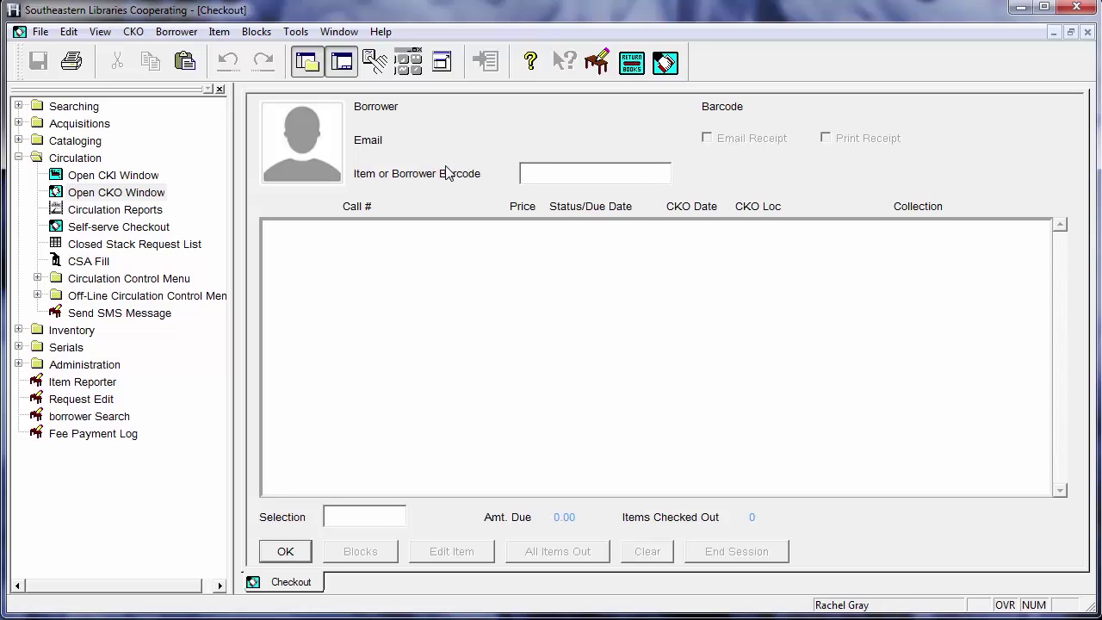
Step: Load the borrower by barcode and check out Read this!, 100 best books for children and More book lust
type("1100100374807")
key("Return")
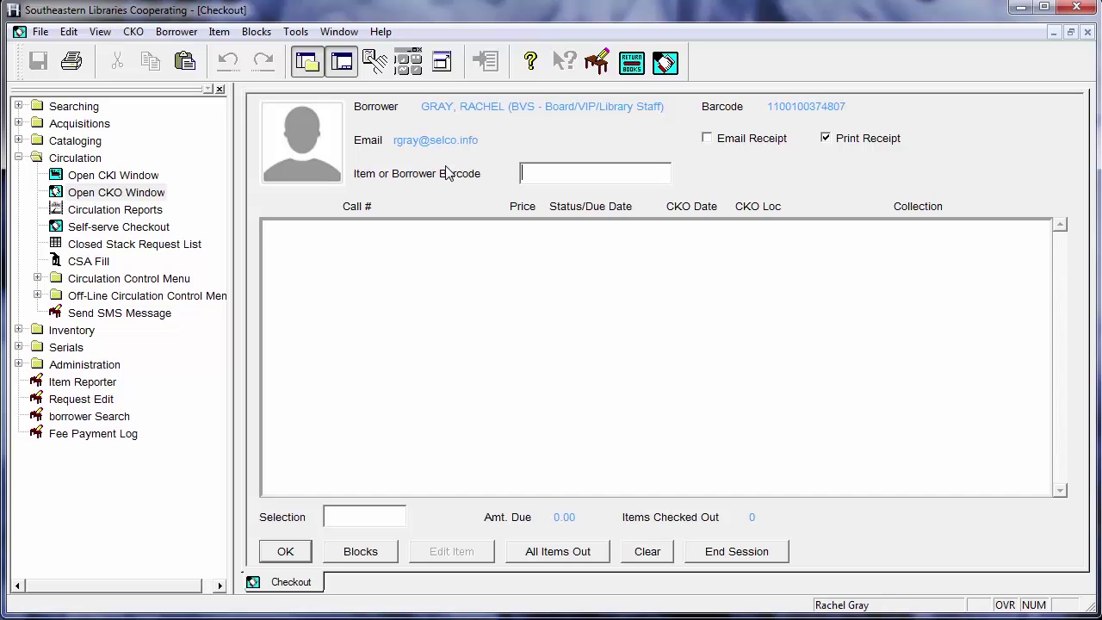
type("0100100155504")
key("Return")
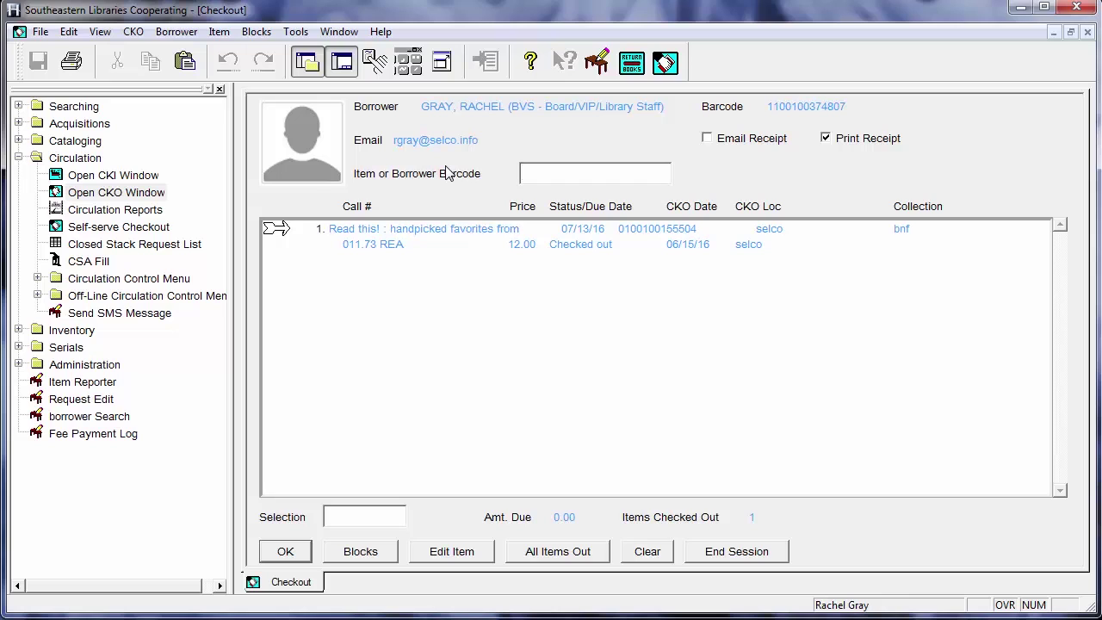
type("0100100150059")
key("Return")
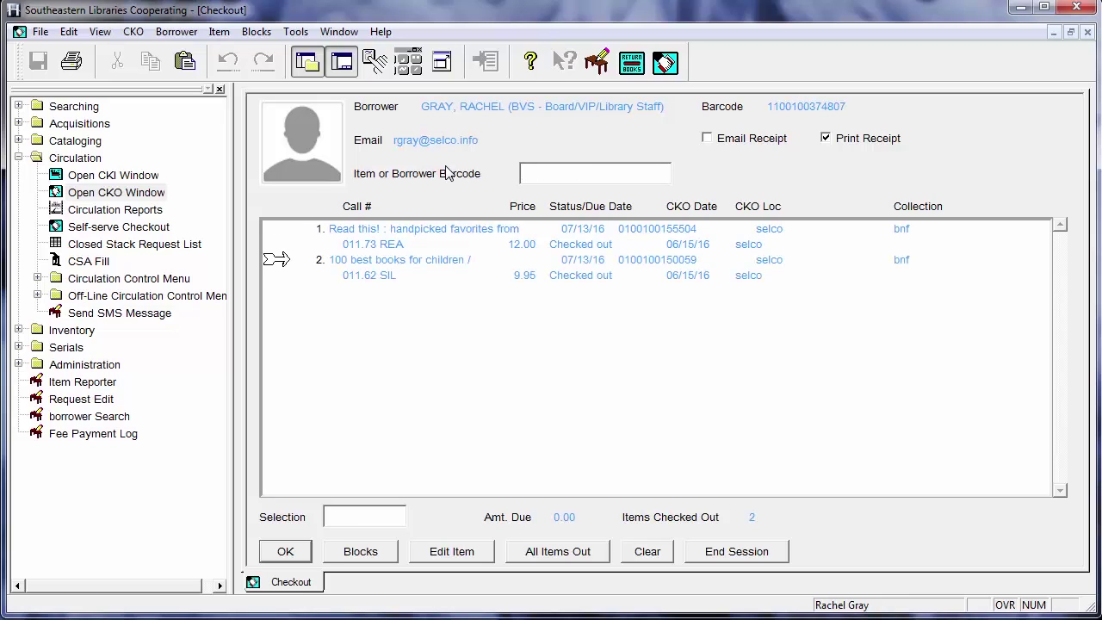
type("0100100123395")
key("Return")
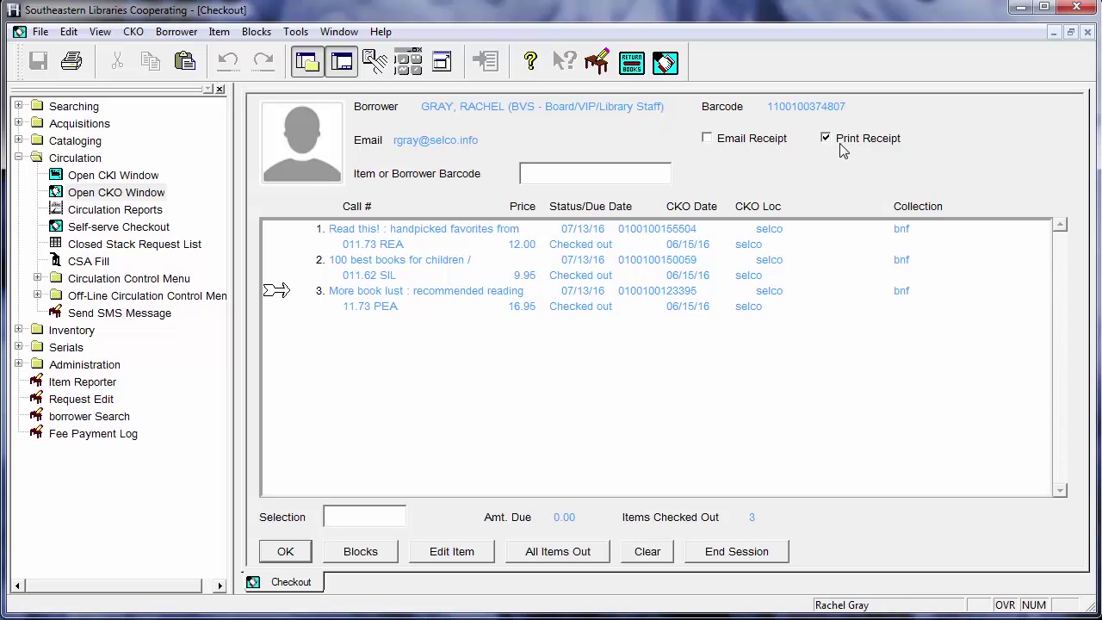
Step: Enable Email Receipt so the checkout receipt is emailed to the borrower
left_click(707, 140)
Step: Hide the navigation bar to widen the Checkout window and select the first checked-out item
left_click(305, 64)
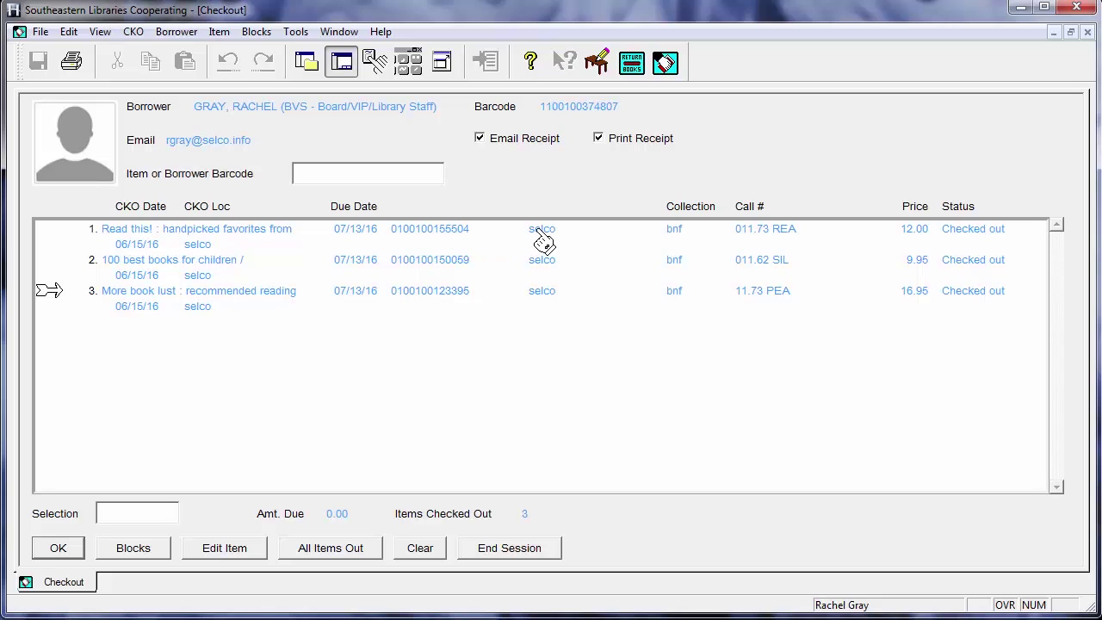
left_click(543, 243)
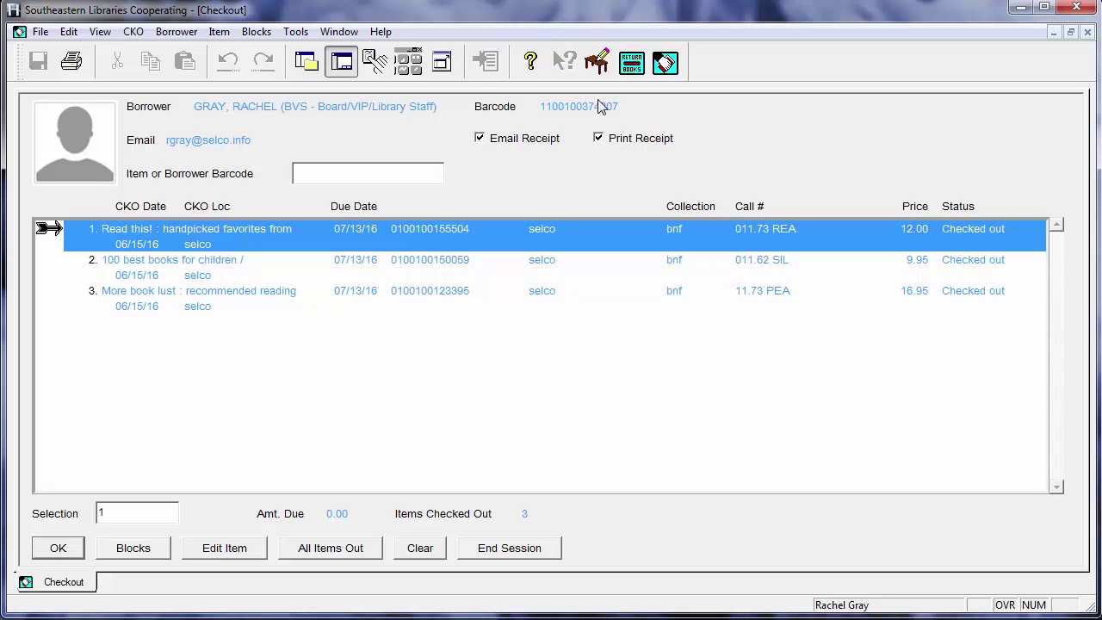
Step: Turn off Print Receipt and open 100 best books for children's checkout record in Edit Item
left_click(629, 144)
left_click(199, 245)
left_click(199, 271)
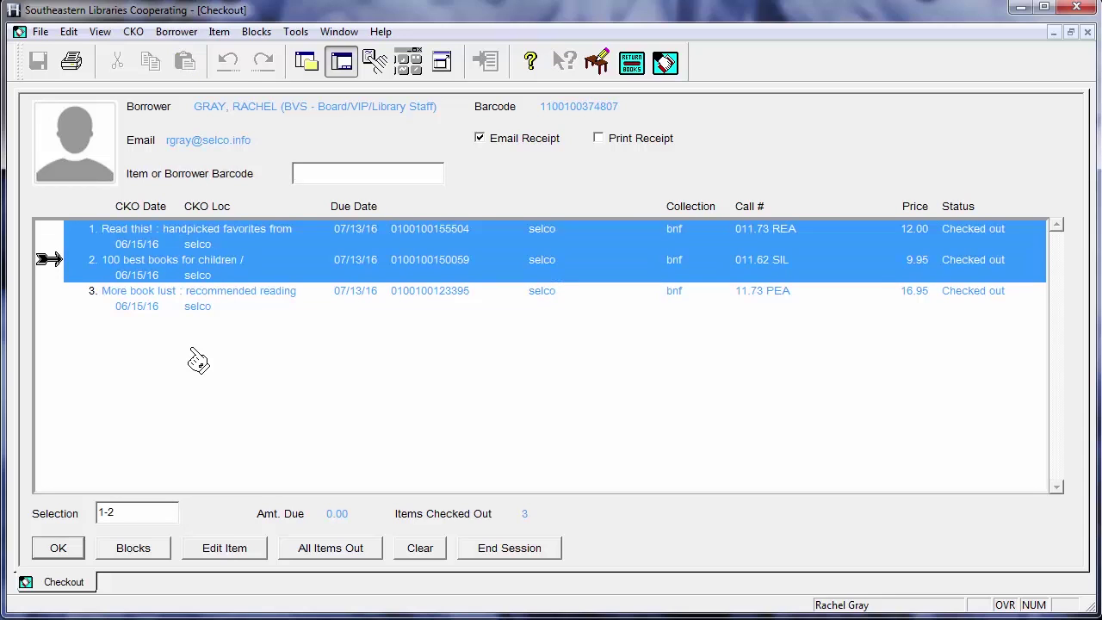
left_click(194, 267)
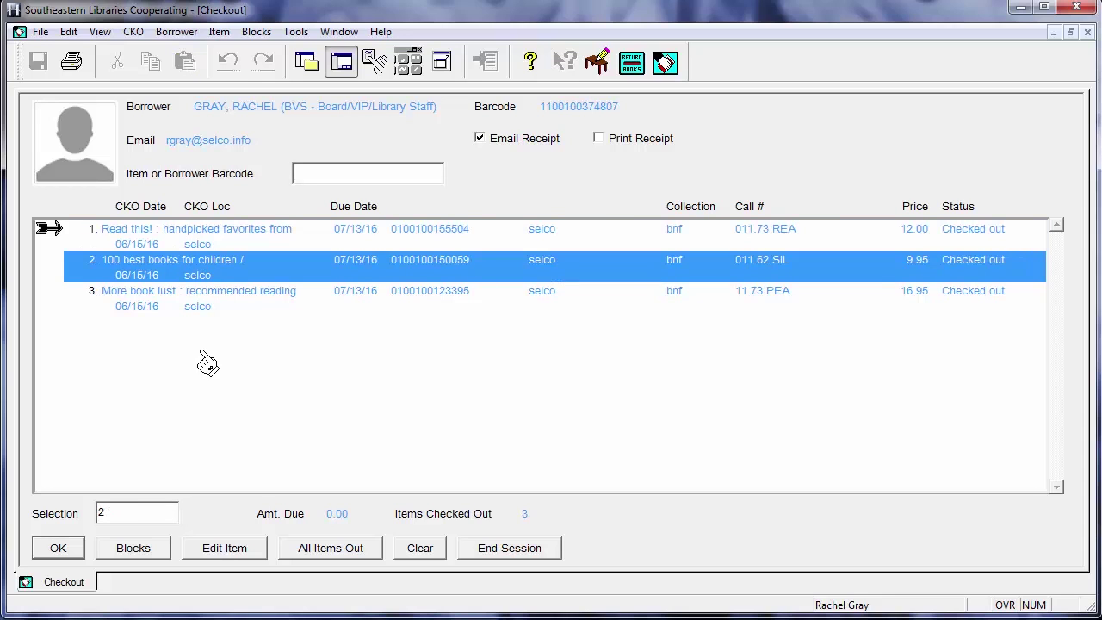
left_click(224, 548)
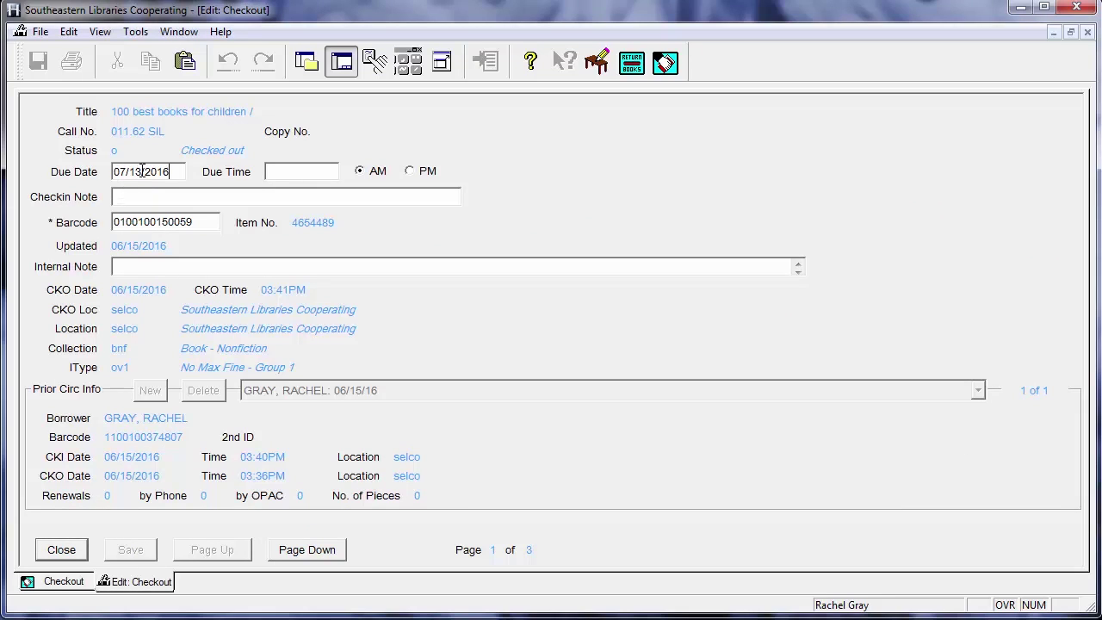
Step: Change the due date of 100 best books for children to 7/30, save, and close
left_click_drag(142, 171, 103, 168)
type("7/")
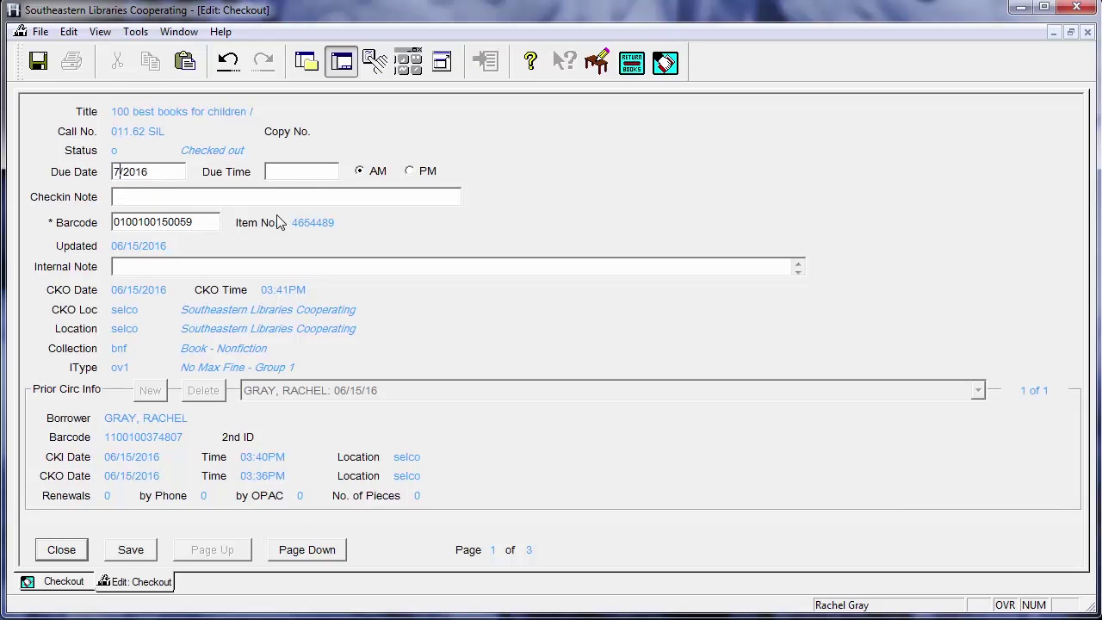
type("30")
left_click(129, 552)
left_click(62, 550)
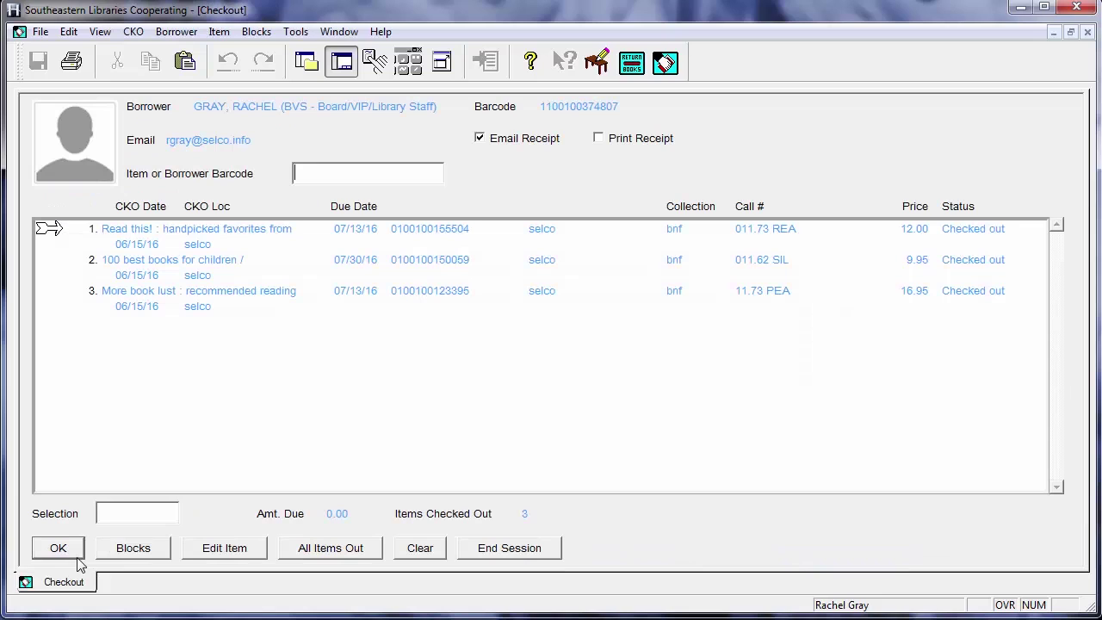
Step: Select all three checked-out items, choose Edit Item, and confirm the batch change
left_click(211, 277)
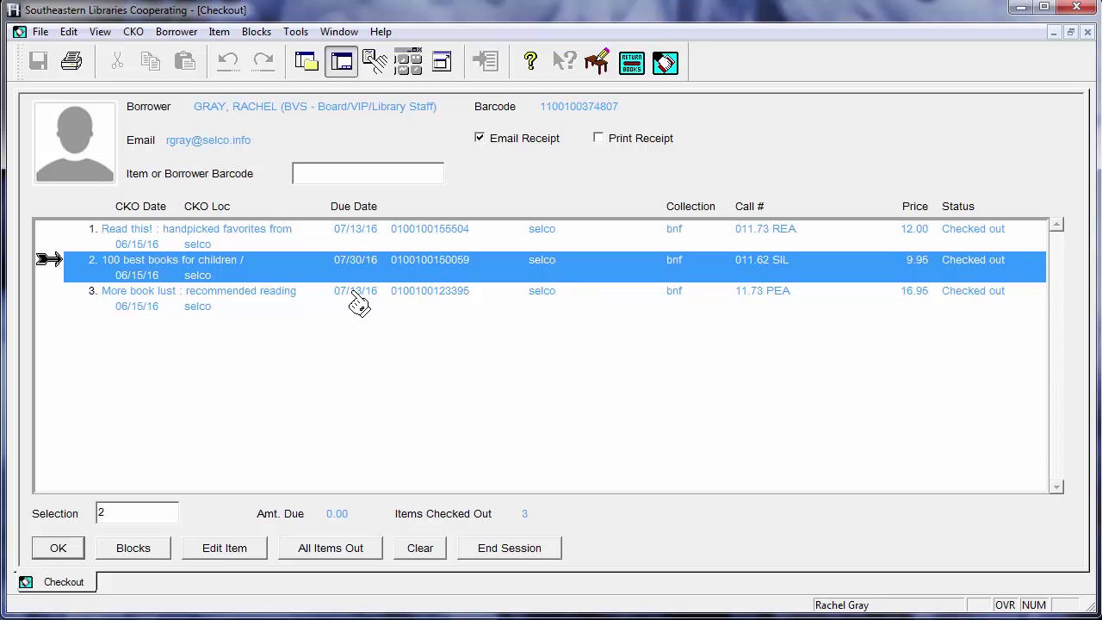
left_click_drag(351, 230, 360, 301)
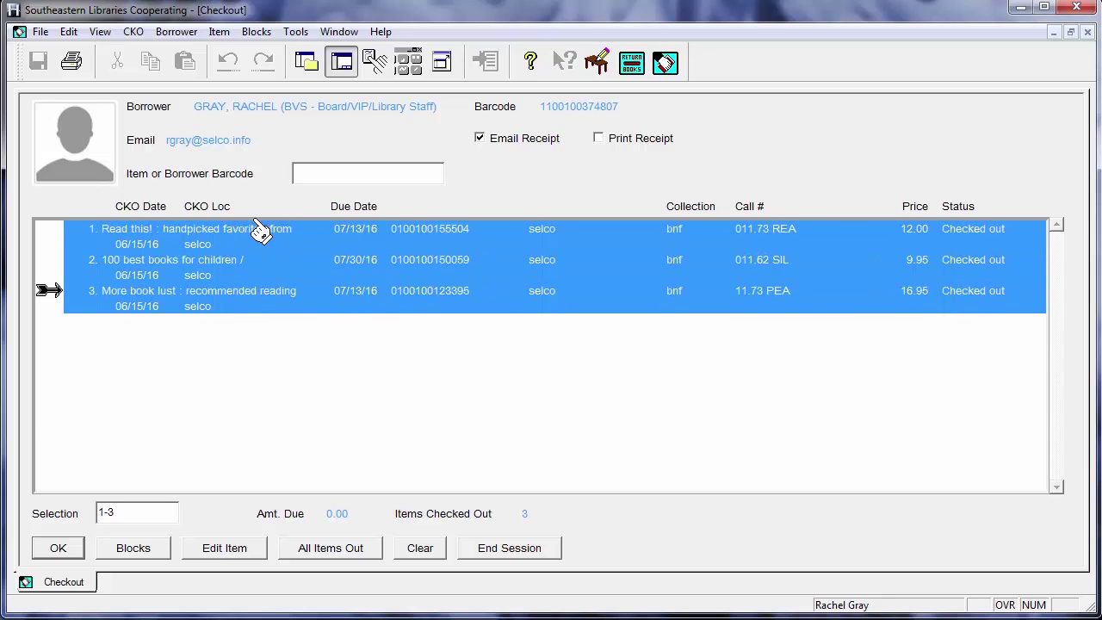
left_click(224, 547)
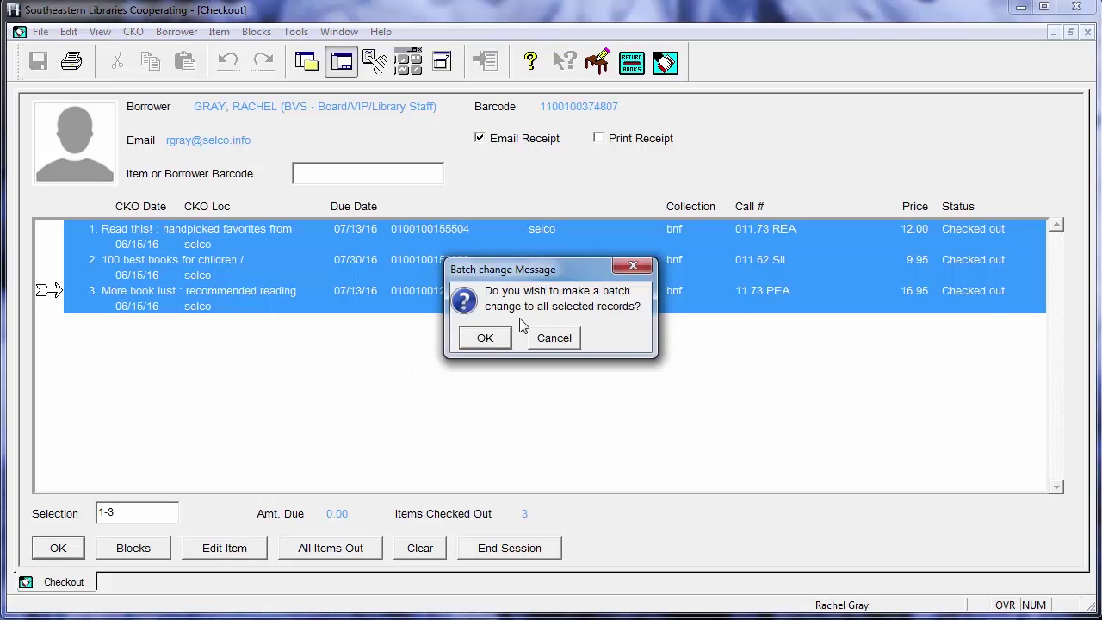
left_click(493, 339)
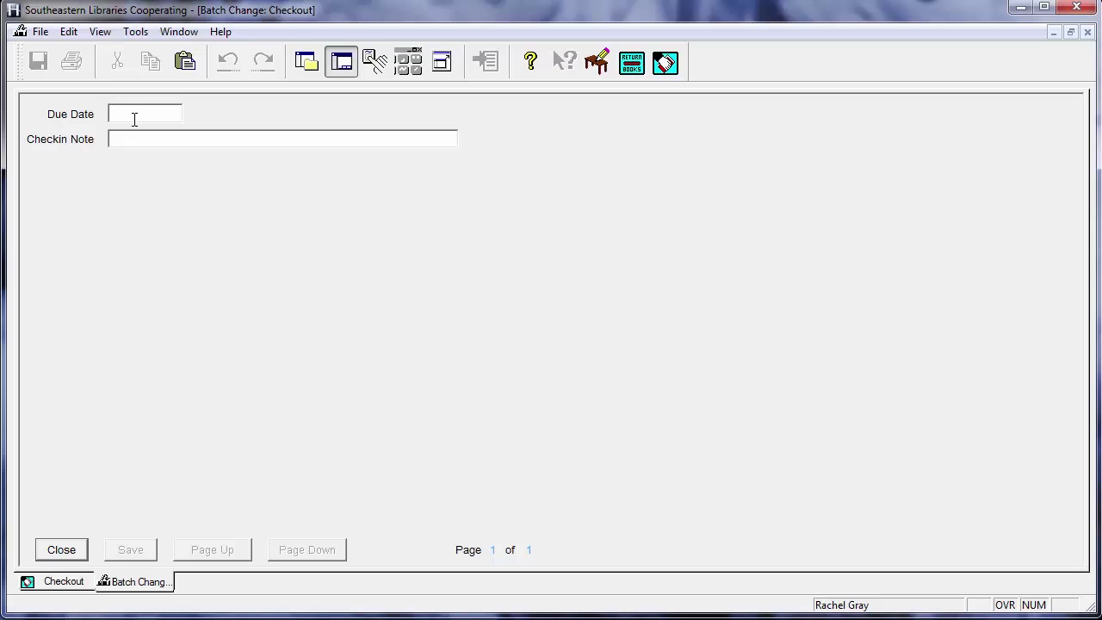
Step: Enter 7/30/16 as the batch Due Date, save, and close the form
type("7/30/16")
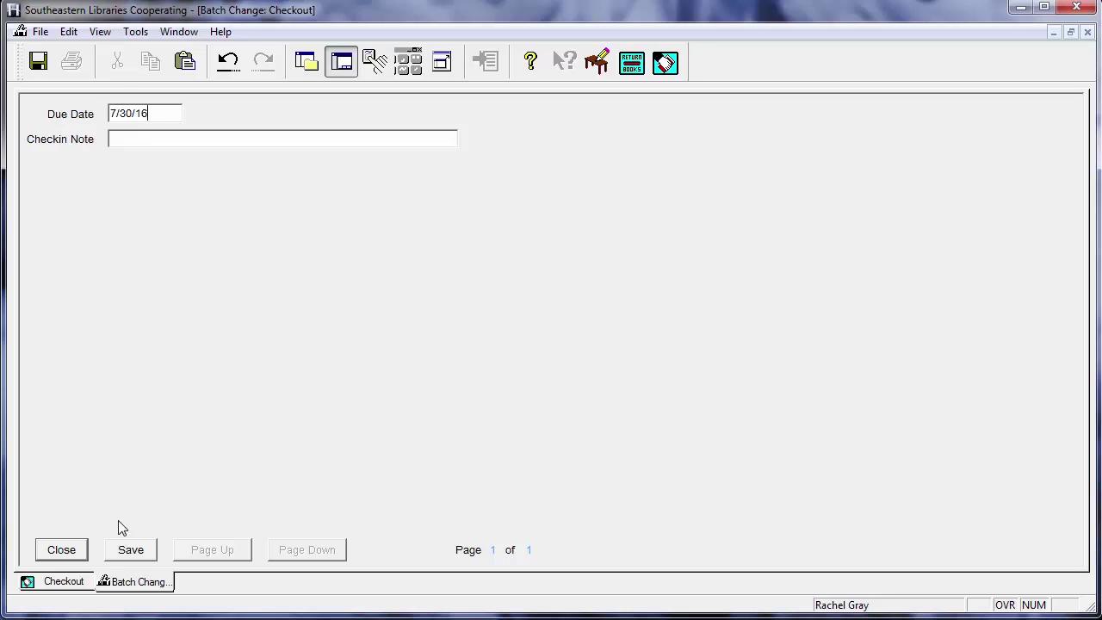
left_click(136, 554)
left_click(78, 553)
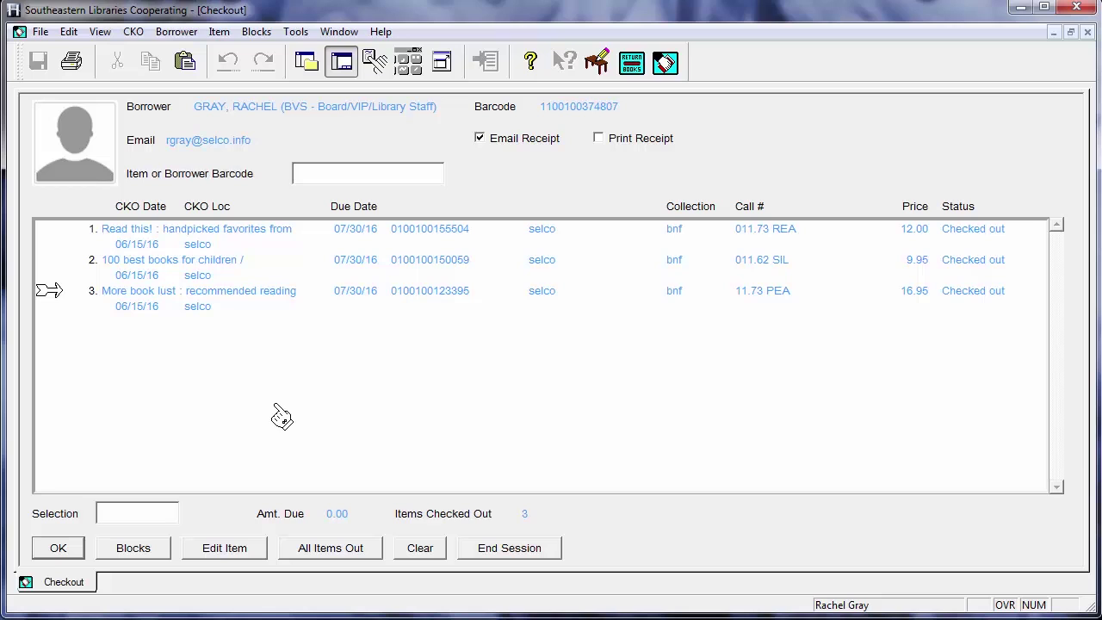
Step: Add the Checkin Note 'back cover is ripped' to More book lust's checkout and save
double_click(212, 294)
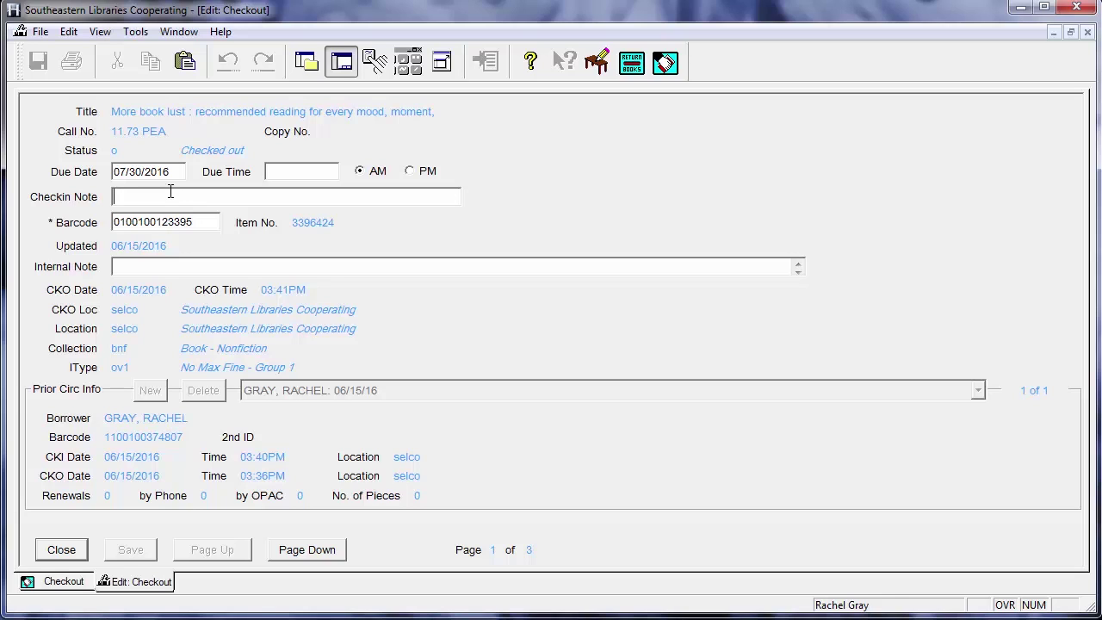
type("b")
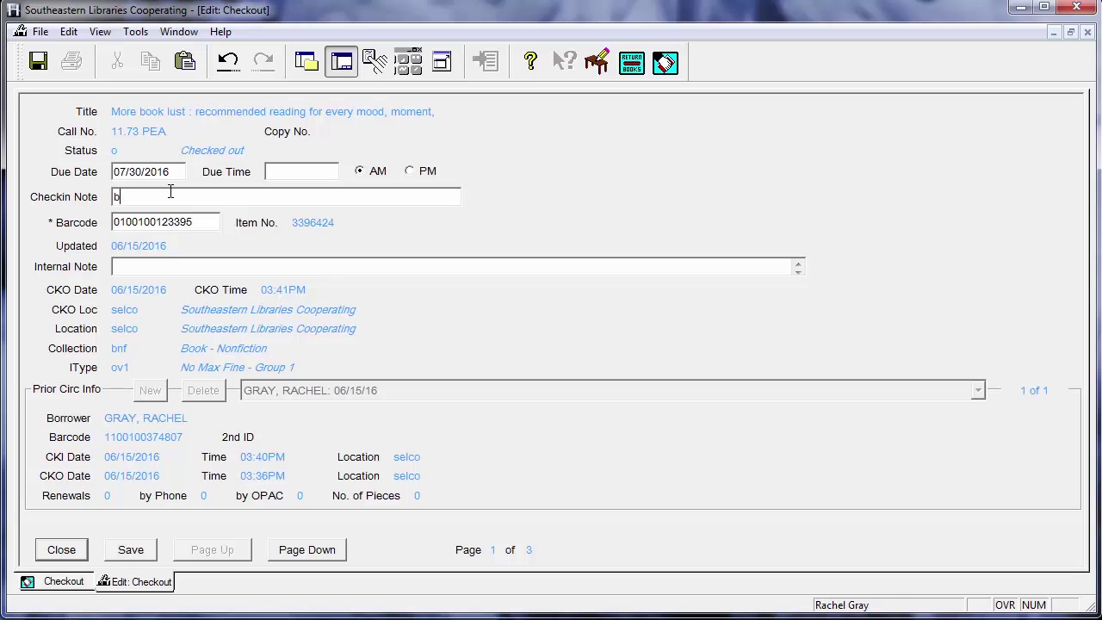
type("ack cover is ripped")
left_click(126, 556)
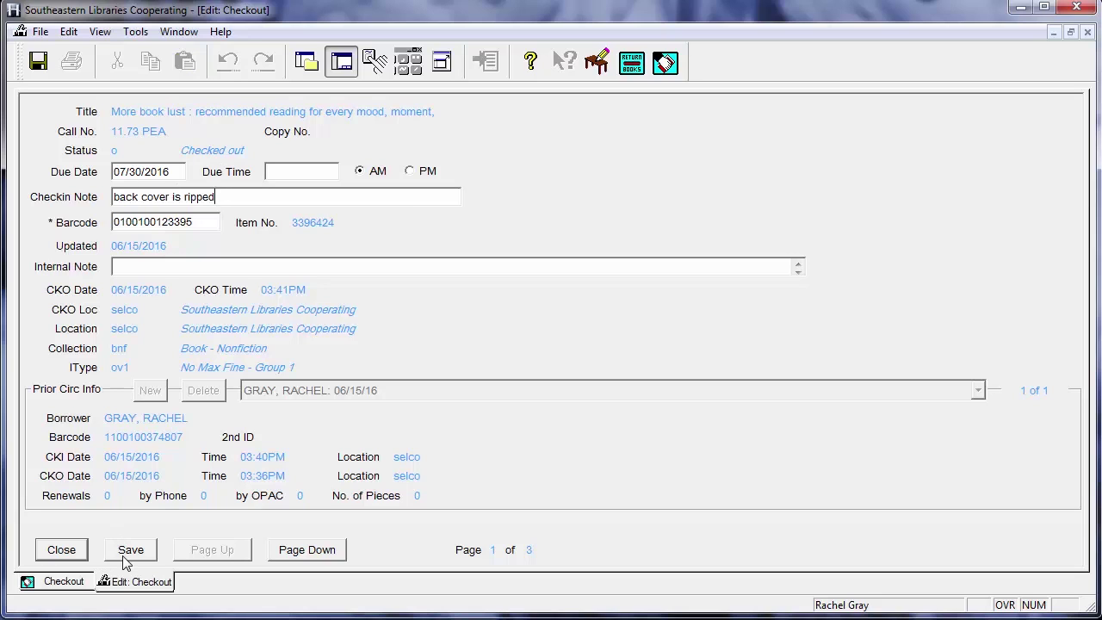
left_click(83, 555)
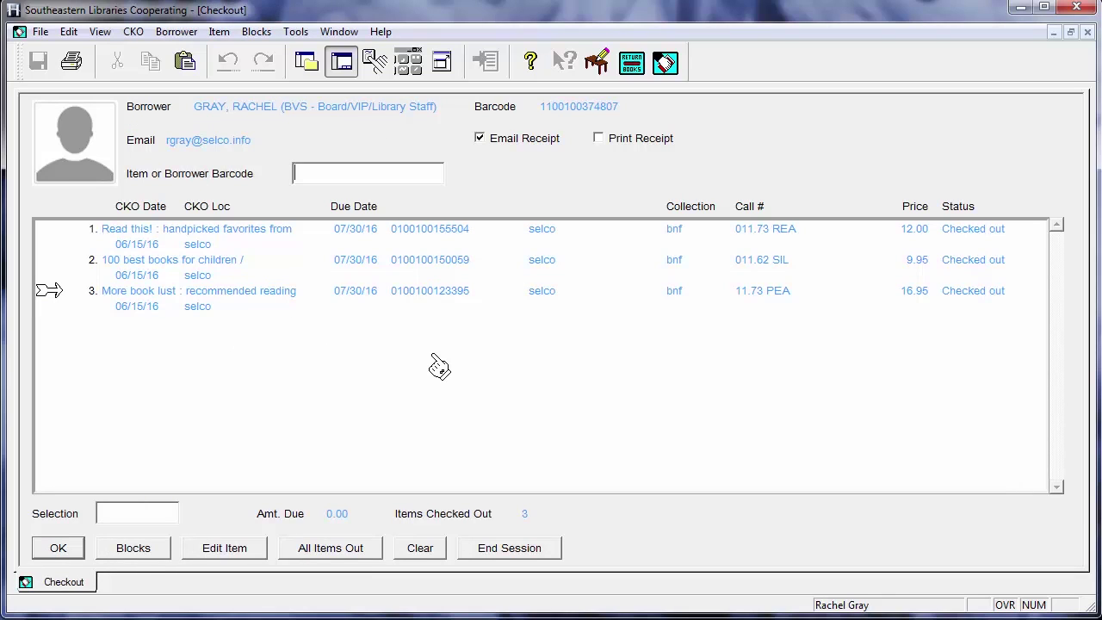
Step: Check in More book lust by its item barcode in Return Books
left_click(626, 76)
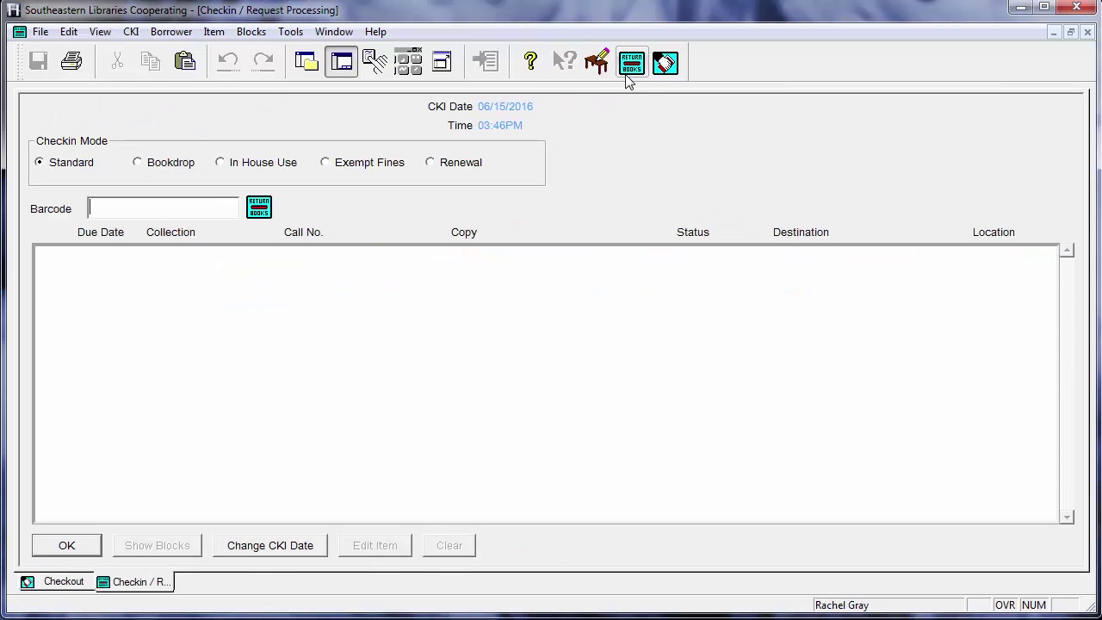
type("0100100123395")
key("Return")
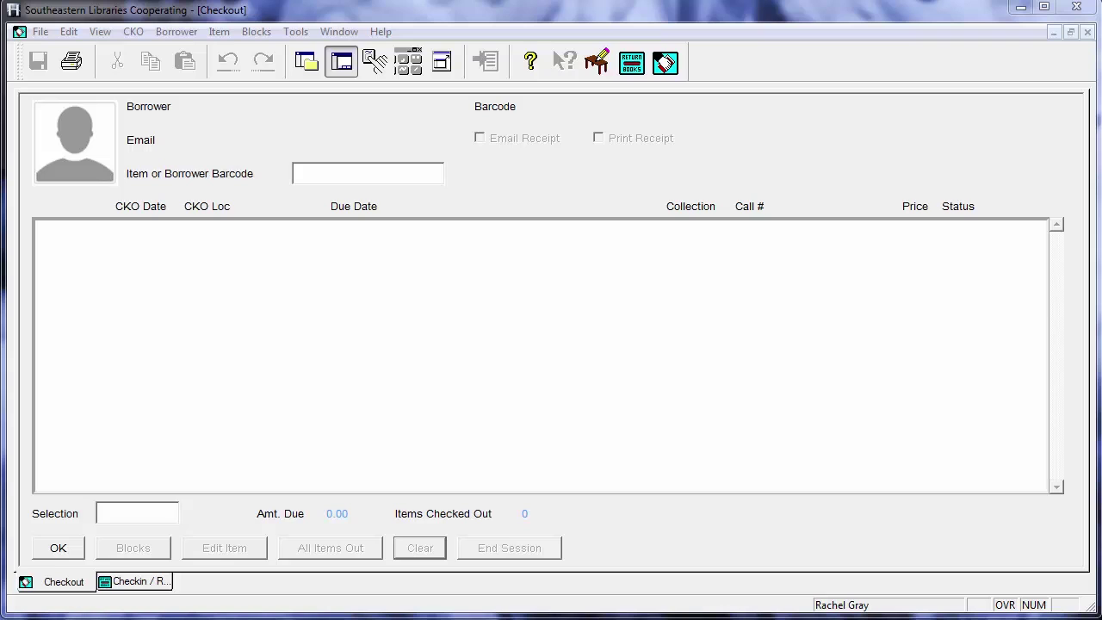
left_click(424, 177)
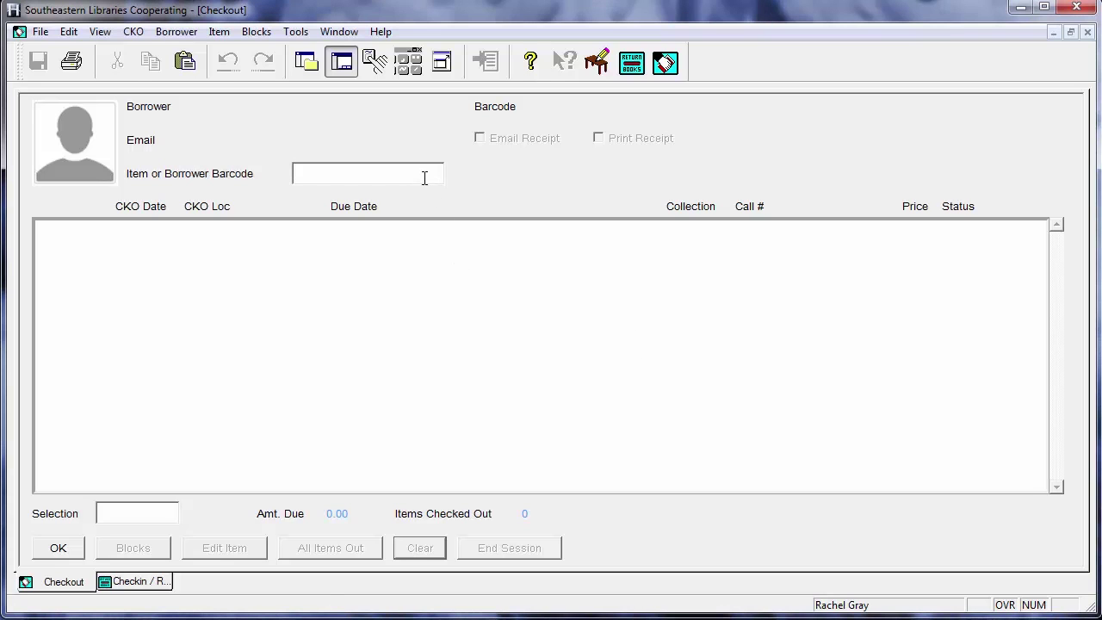
type("1100100374807")
key("Return")
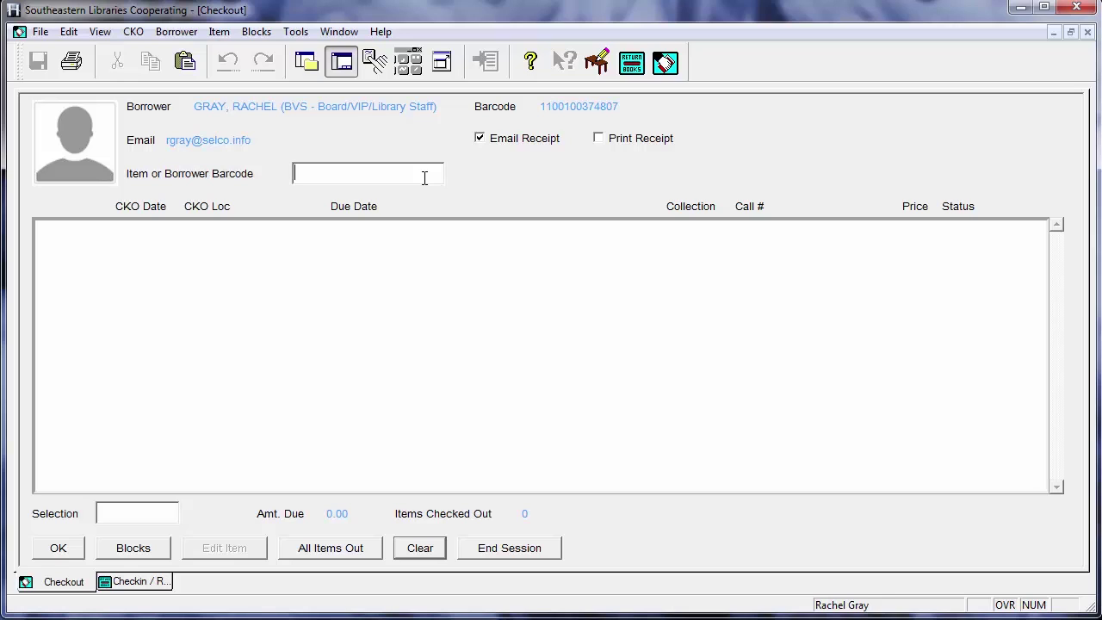
left_click(364, 547)
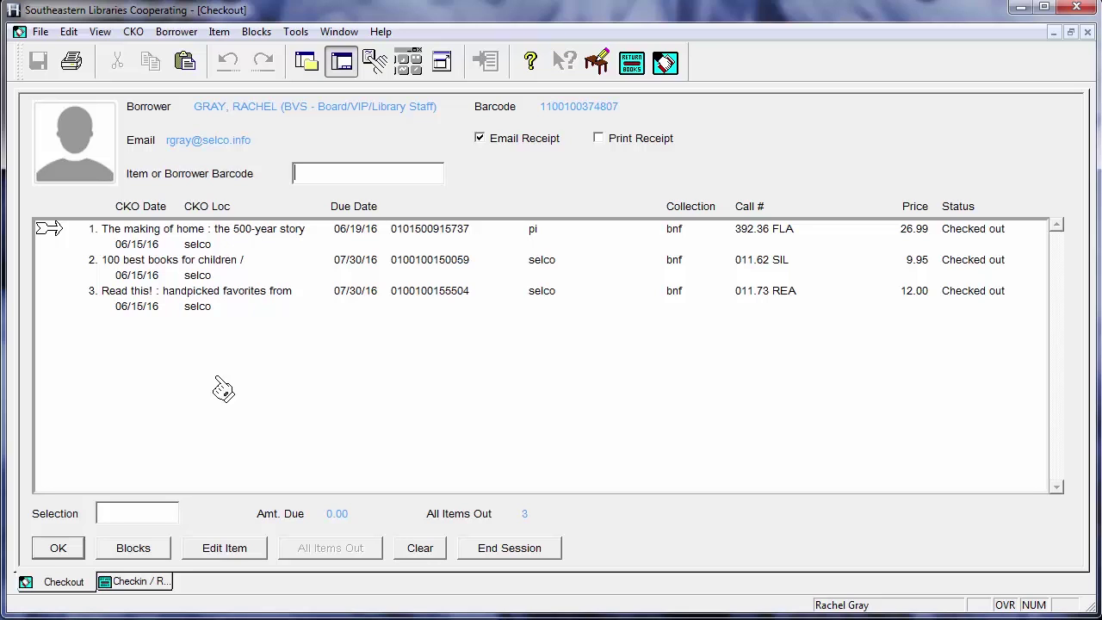
Step: Renew The making of home, moving its due date from 06/19/16 to 06/29/16
left_click(268, 248)
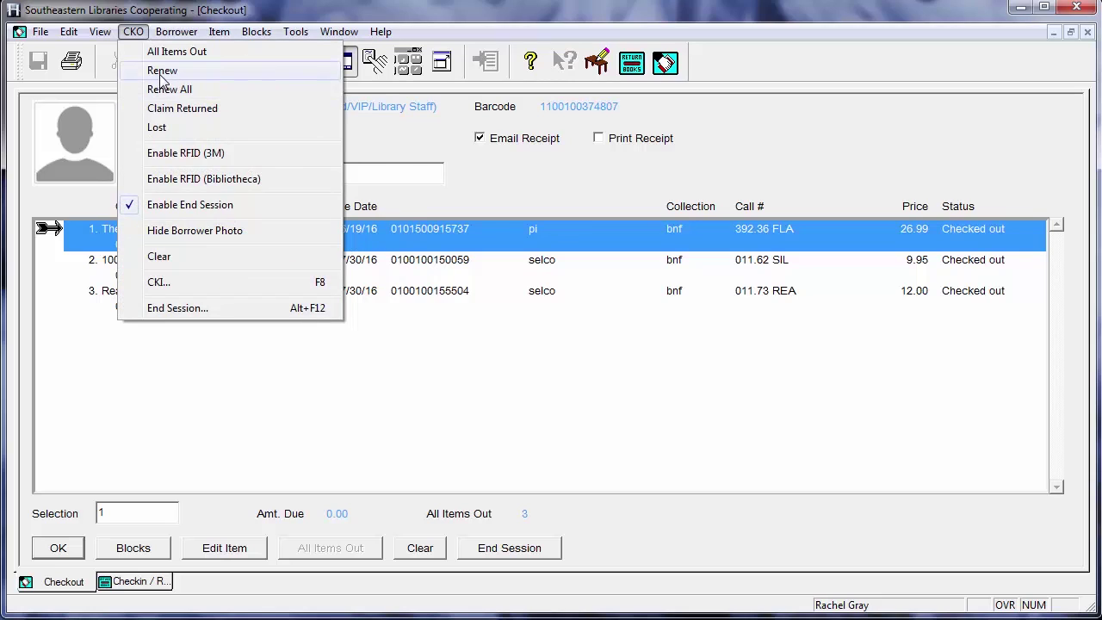
left_click(161, 71)
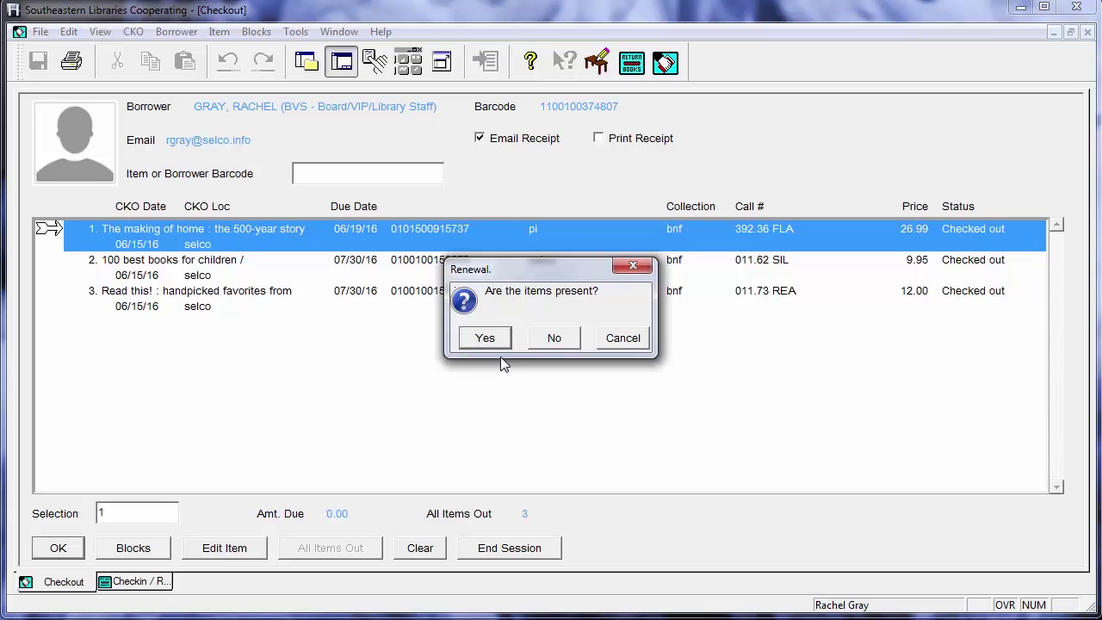
left_click(495, 339)
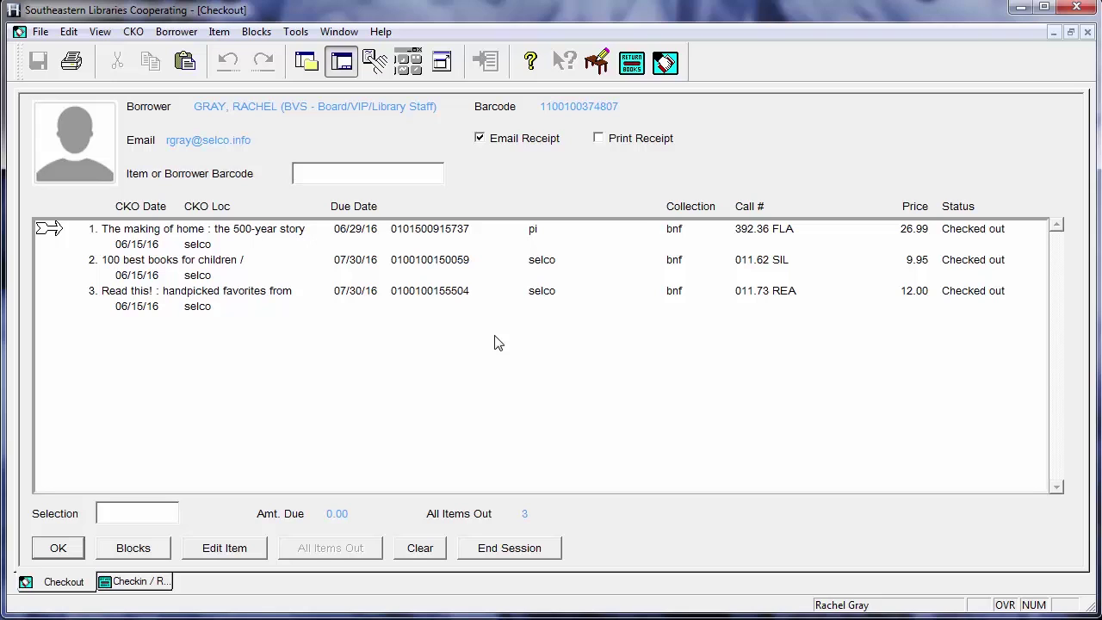
left_click(353, 247)
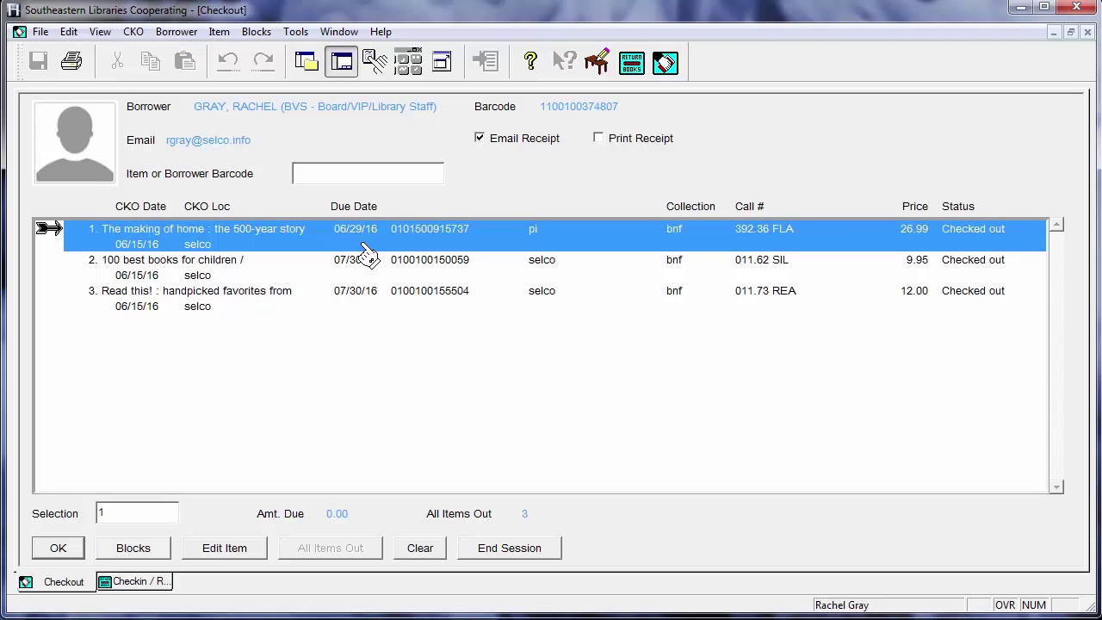